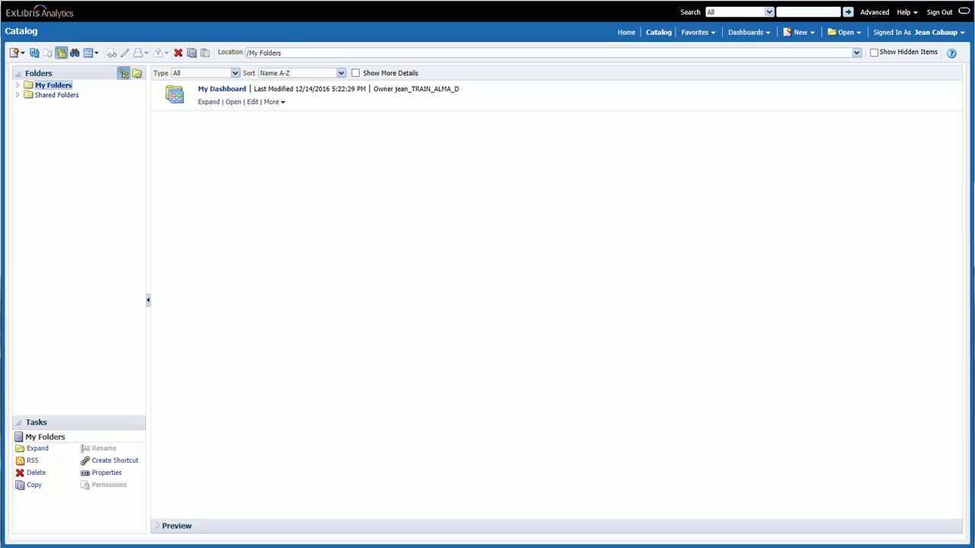
- Open the Example Dashboard from the Dashboards list and show its Facets page
click(754, 33)
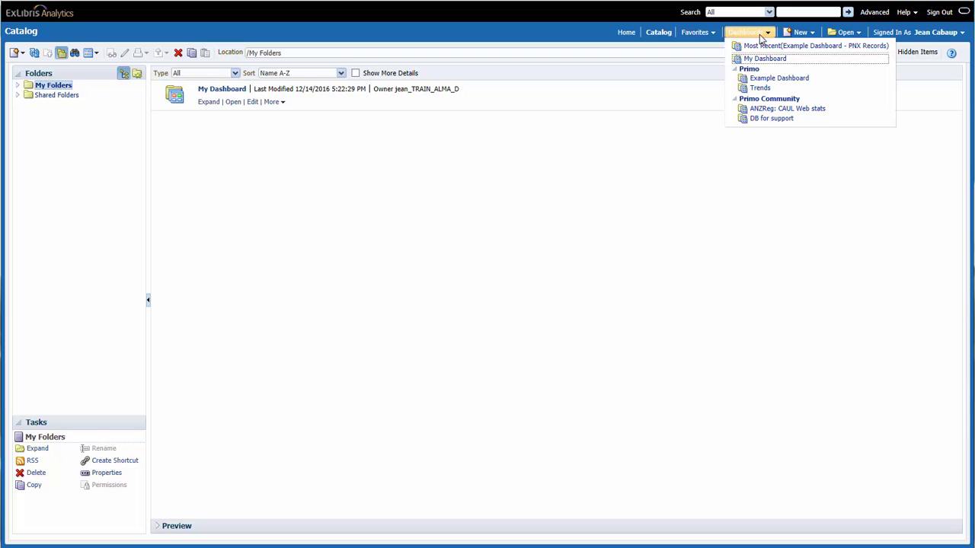
click(781, 82)
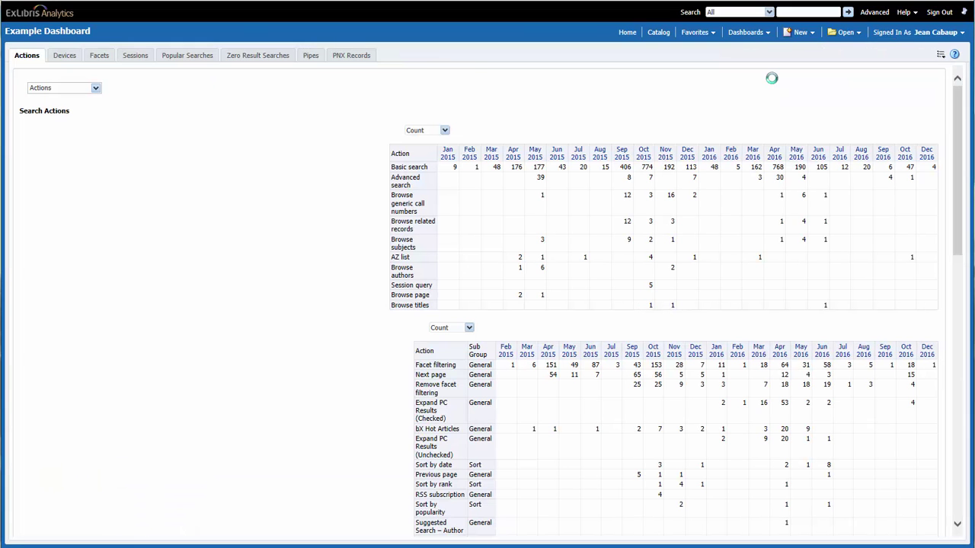
click(97, 56)
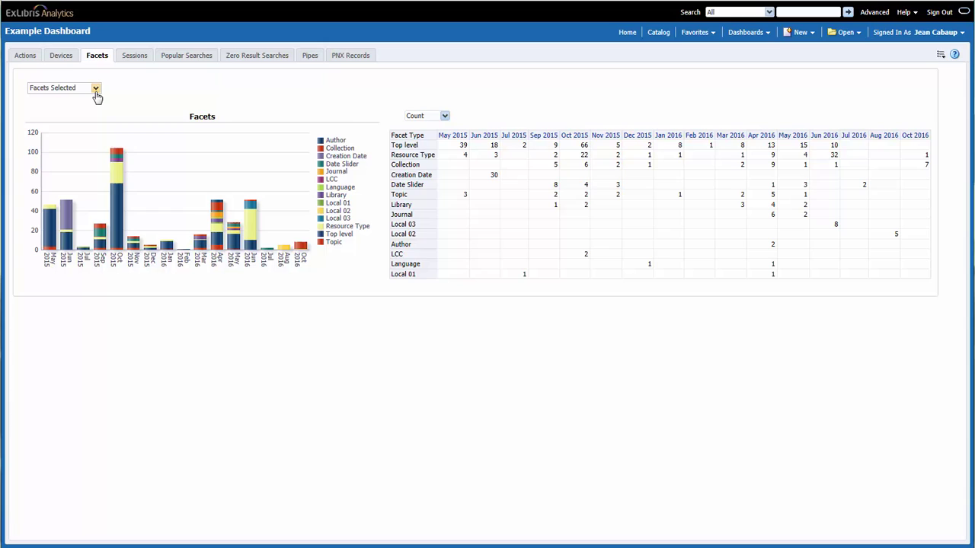
- Inspect the Facets Selected and Count dropdowns, leaving the table showing counts
click(95, 89)
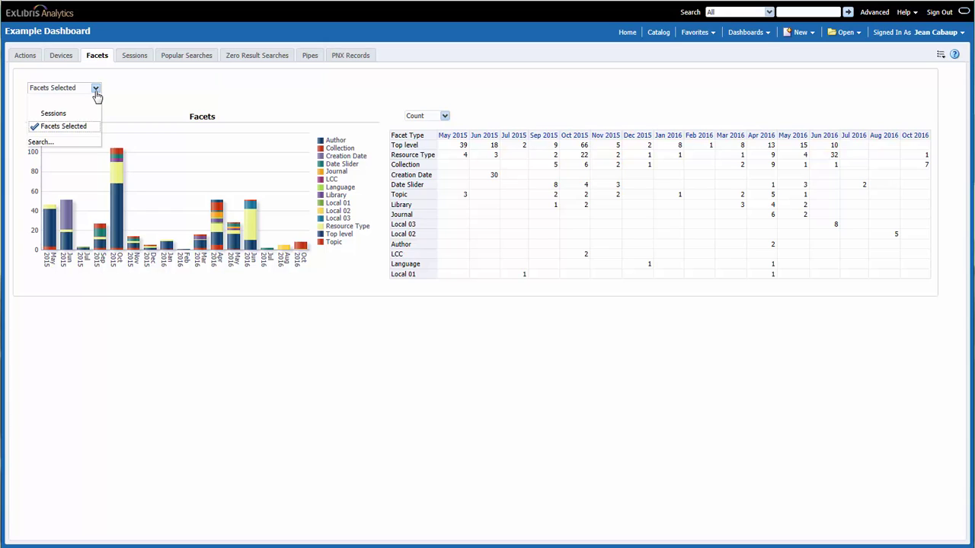
click(129, 94)
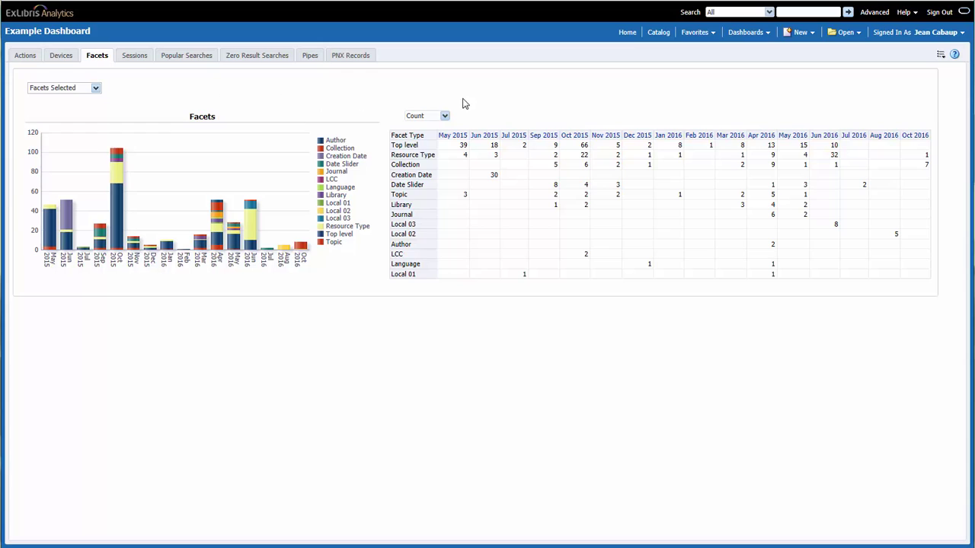
click(444, 116)
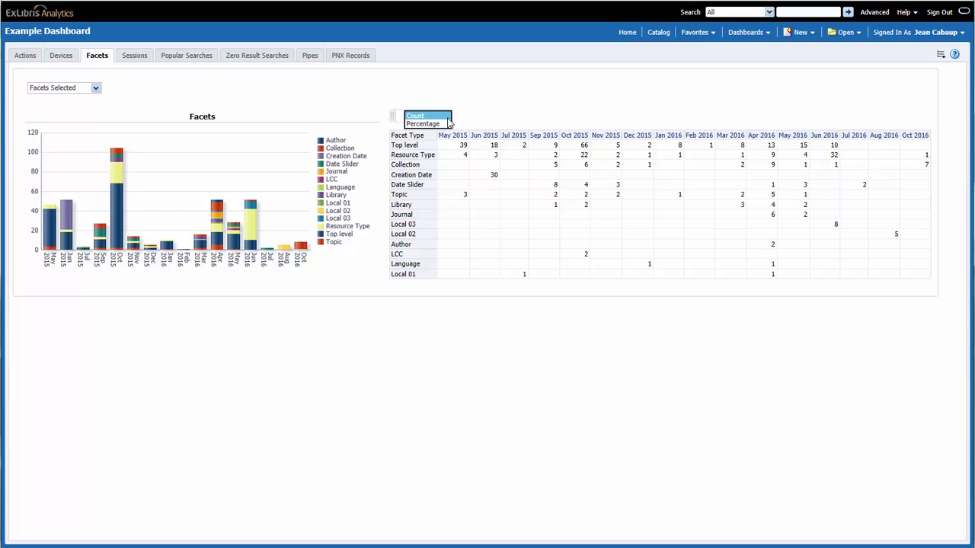
click(470, 122)
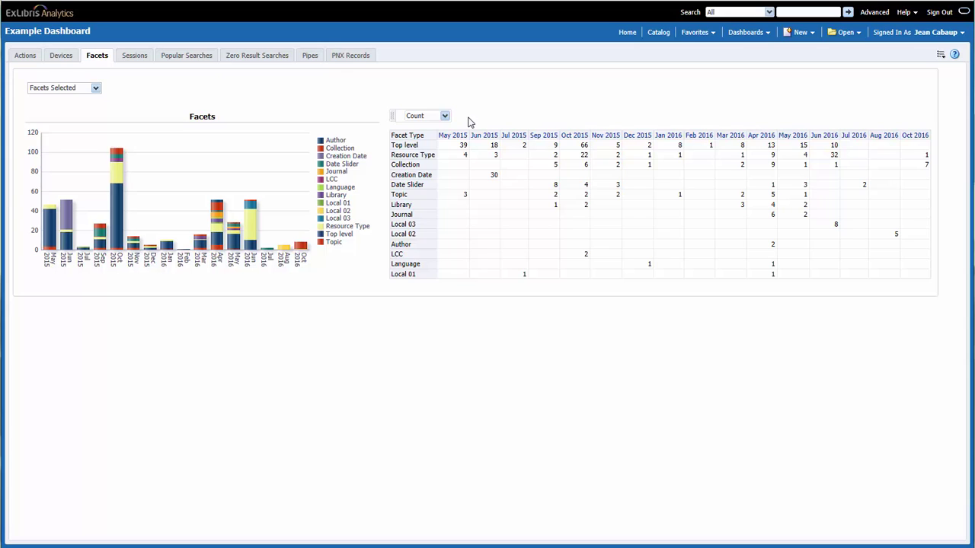
- Switch to My Dashboard from the Dashboards list, showing its empty page 1
click(768, 35)
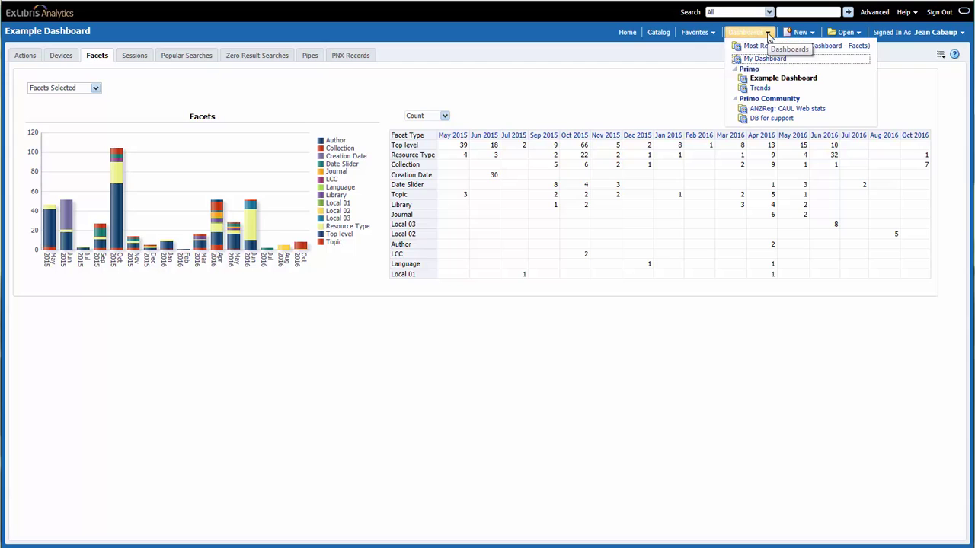
click(775, 64)
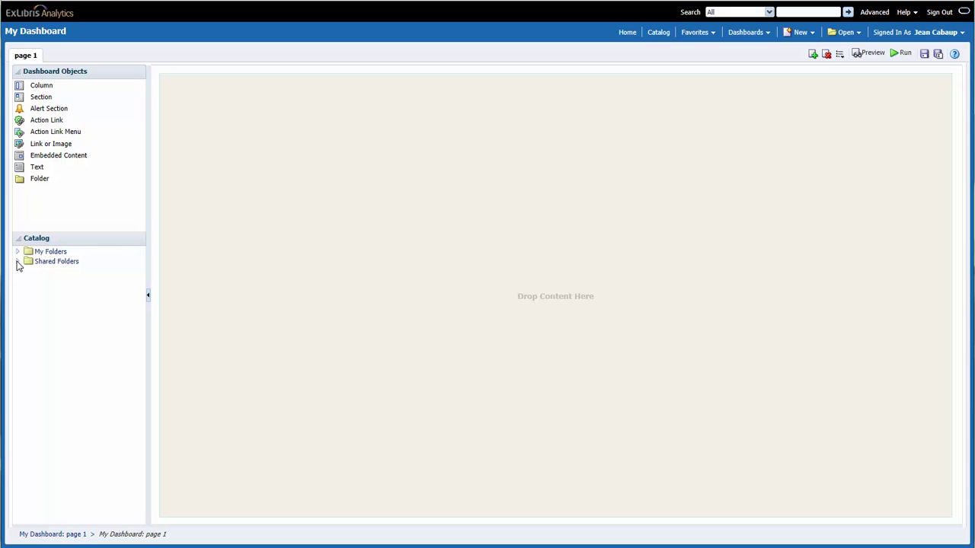
- Expand Shared Folders › Primo › Dashboards › Example Dashboard in the Catalog and select Facets
click(18, 262)
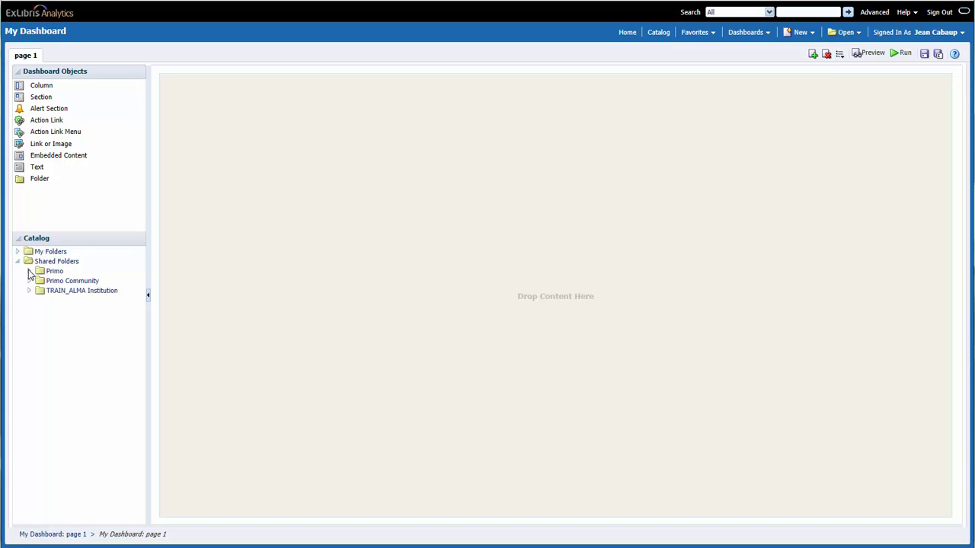
click(29, 272)
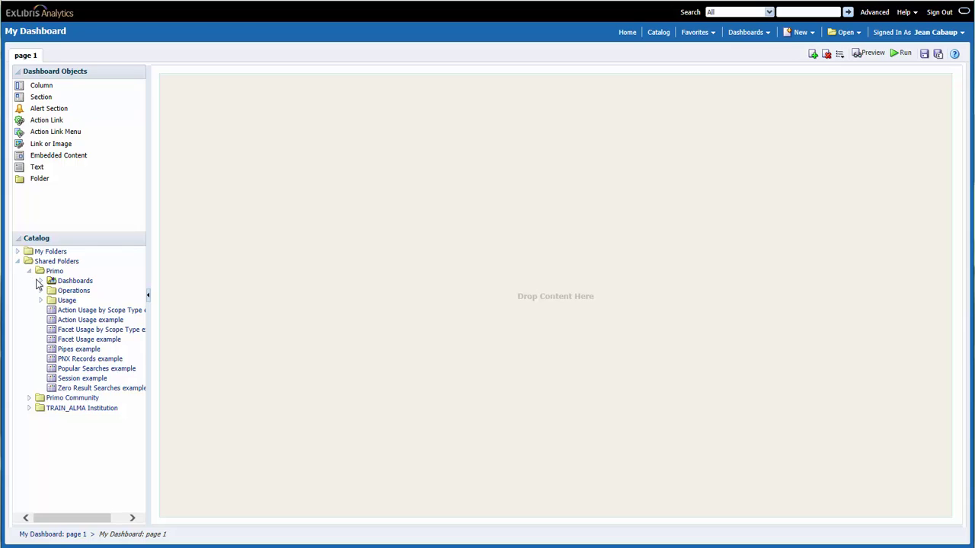
click(41, 282)
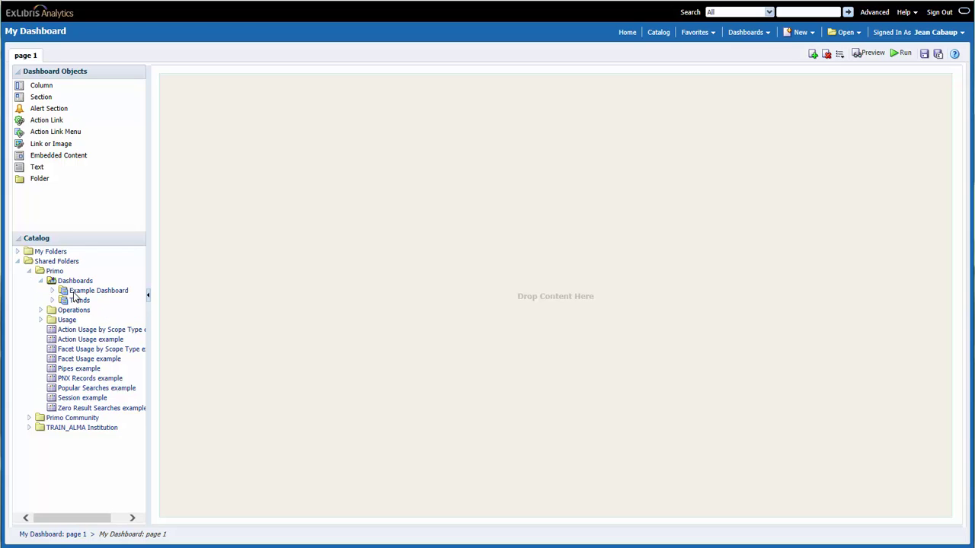
click(52, 291)
click(95, 321)
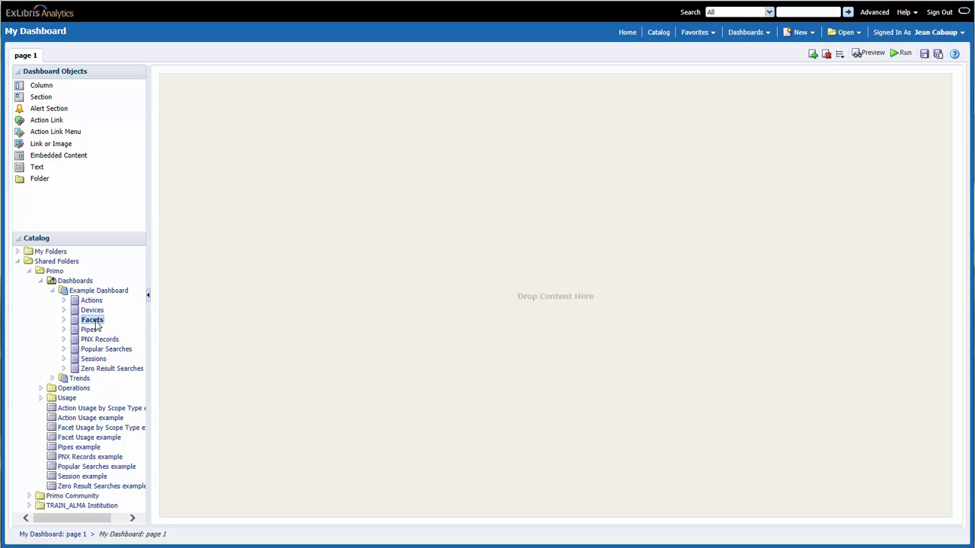
- Drop the Facets page onto the empty page 1, accepting replacement of the page content
drag(96, 326, 273, 290)
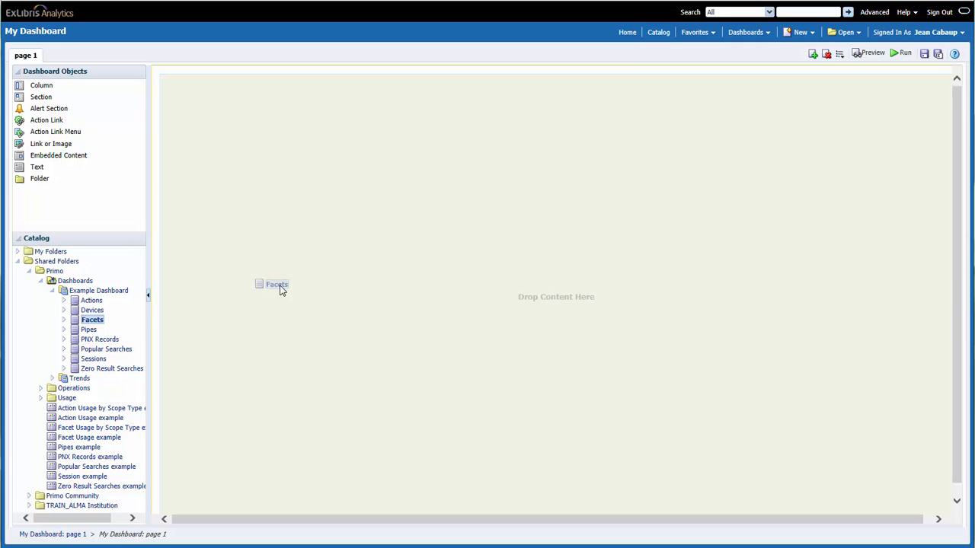
drag(280, 289, 284, 312)
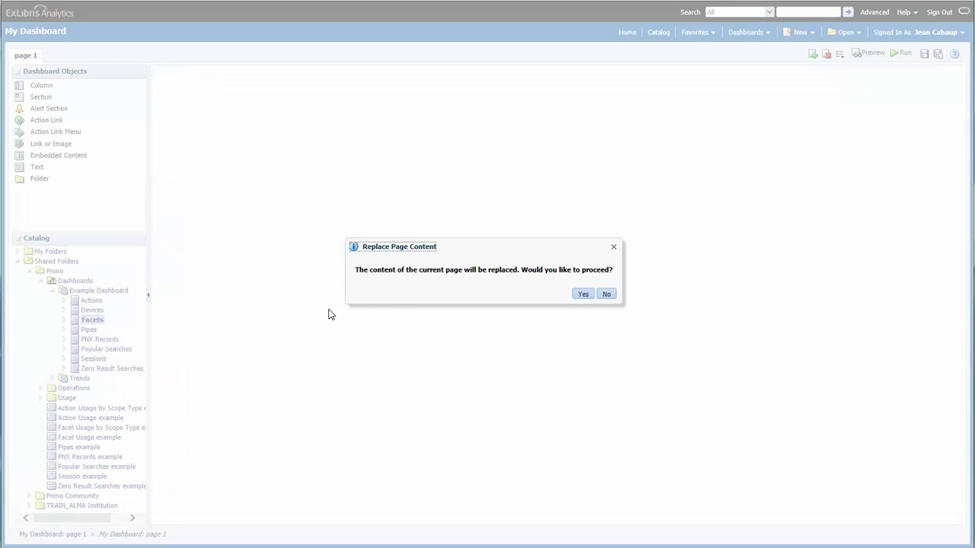
click(582, 301)
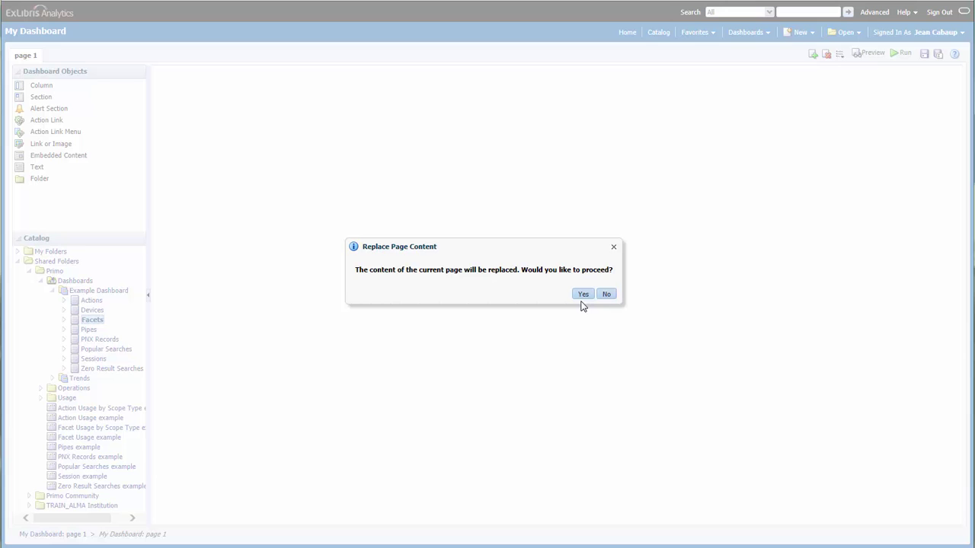
click(581, 297)
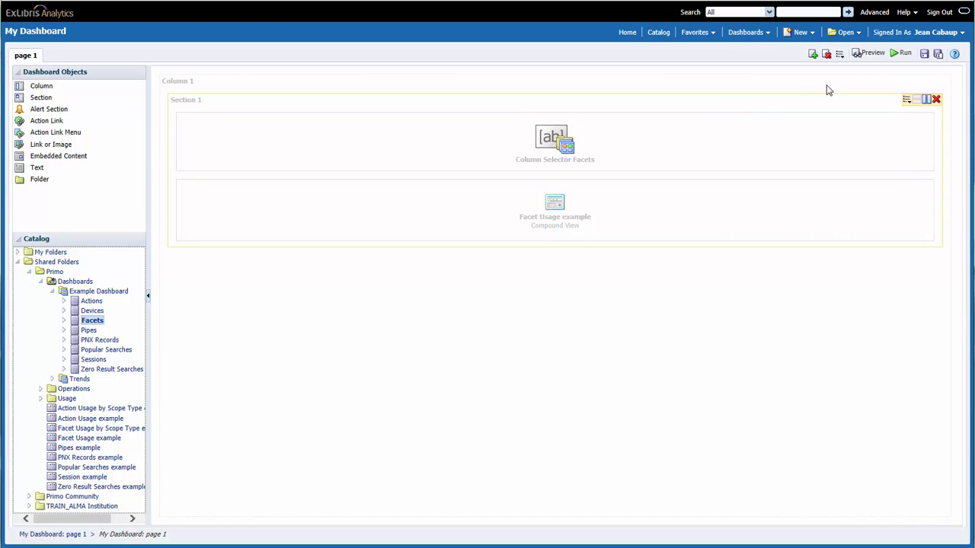
- Preview the page, widening it to show all month columns, then close the preview
click(870, 53)
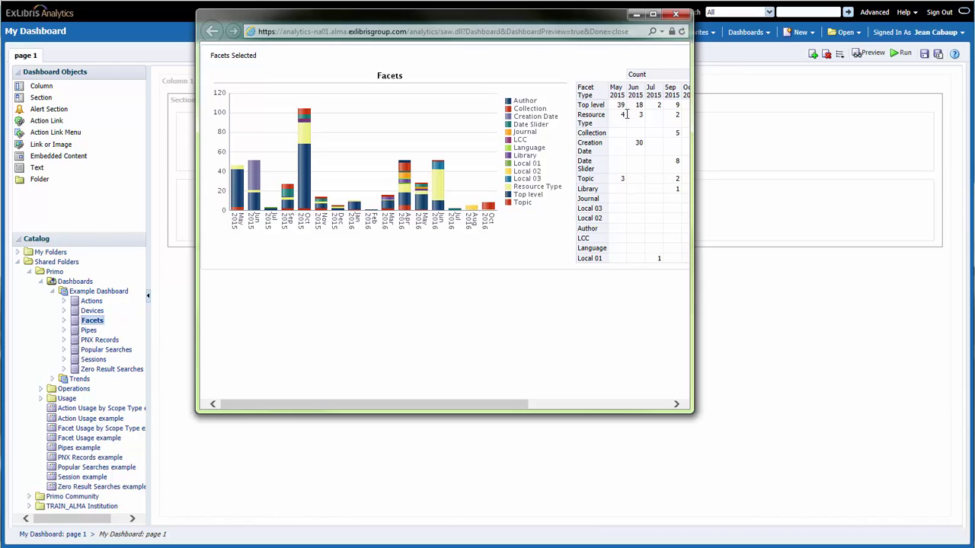
drag(691, 156, 947, 160)
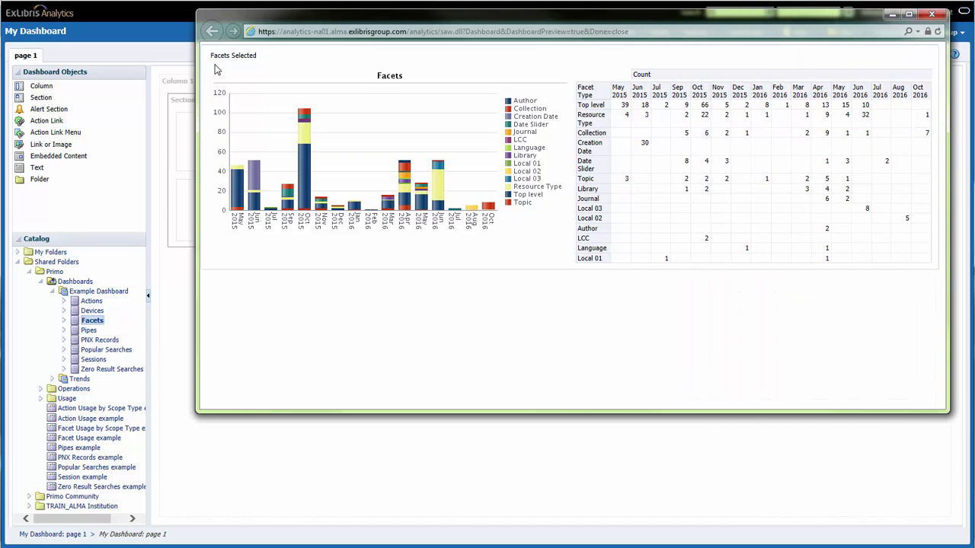
click(930, 14)
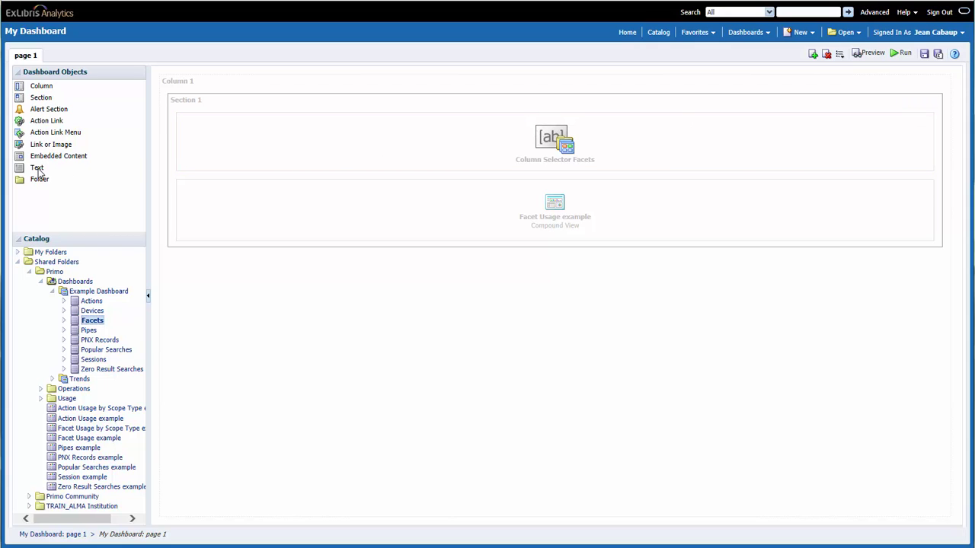
- Place a Text object at the top of Section 1, above Column Selector Facets
drag(38, 172, 214, 264)
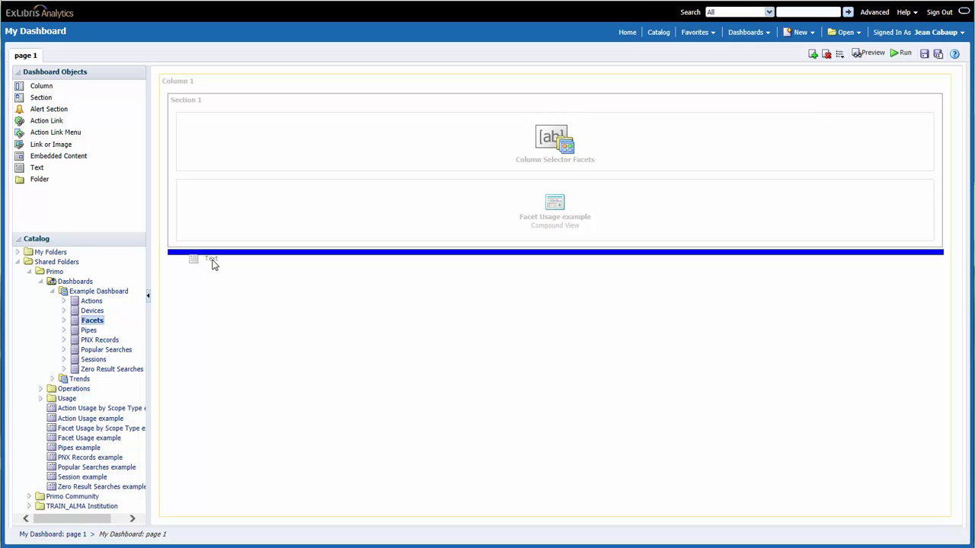
drag(214, 264, 212, 114)
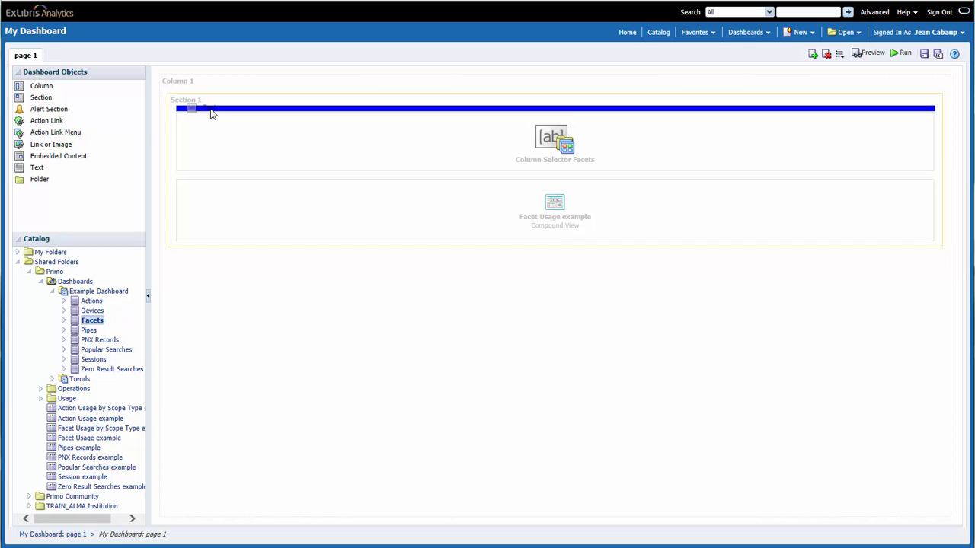
drag(212, 113, 213, 113)
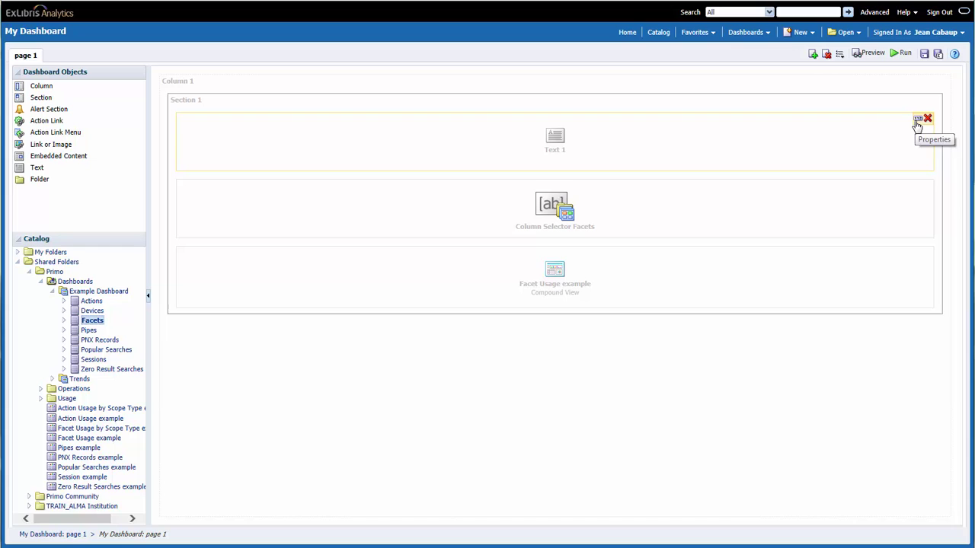
- Set Text 1 to 'Monthly Facets Report' with the word Facets bold, then preview and confirm
click(917, 119)
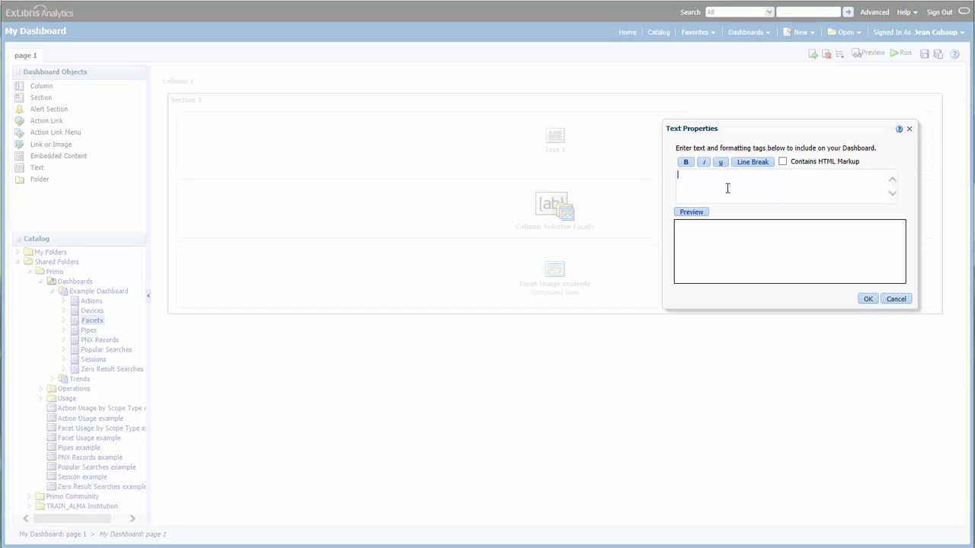
text(Monthly Facets Report)
double_click(715, 176)
click(685, 162)
click(716, 194)
click(706, 213)
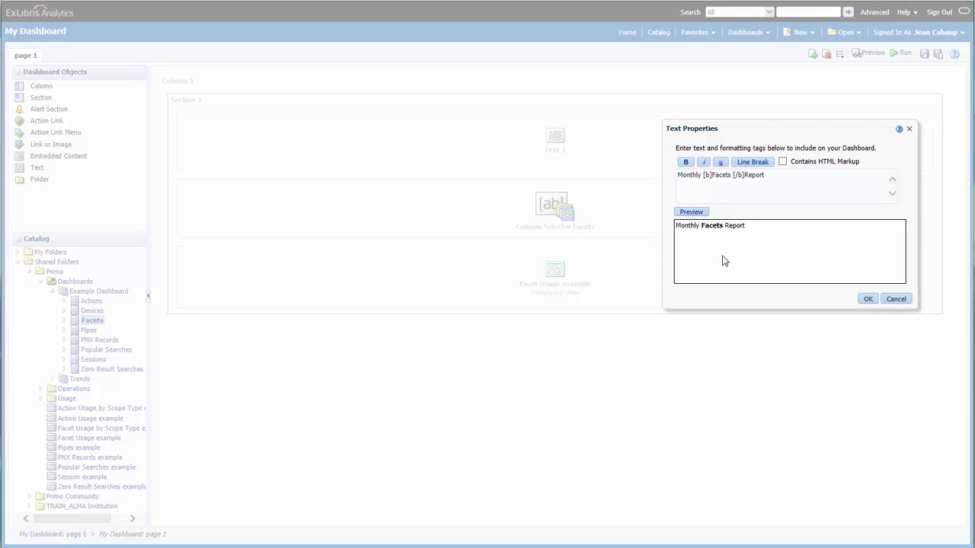
click(867, 298)
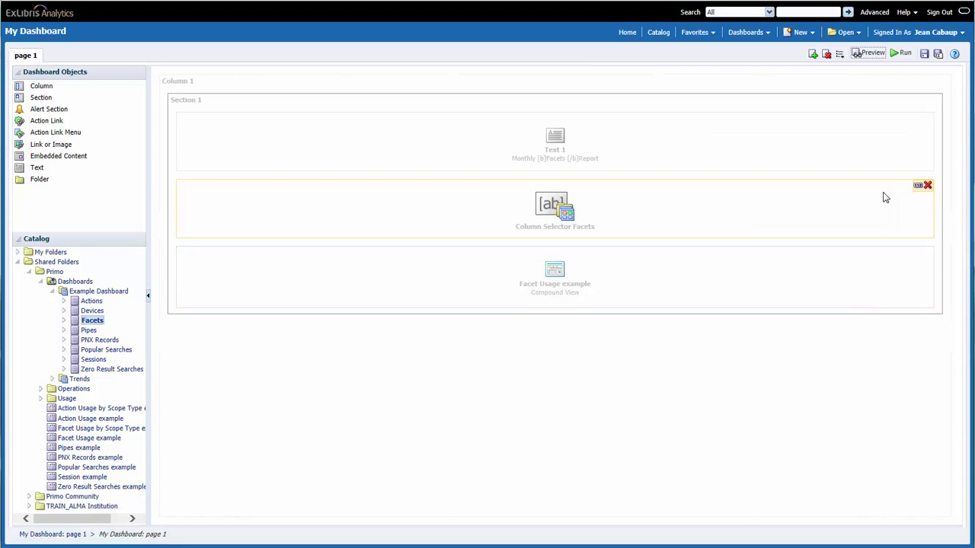
- Save My Dashboard, run it to check the heading, chart and table, then resume editing
click(924, 60)
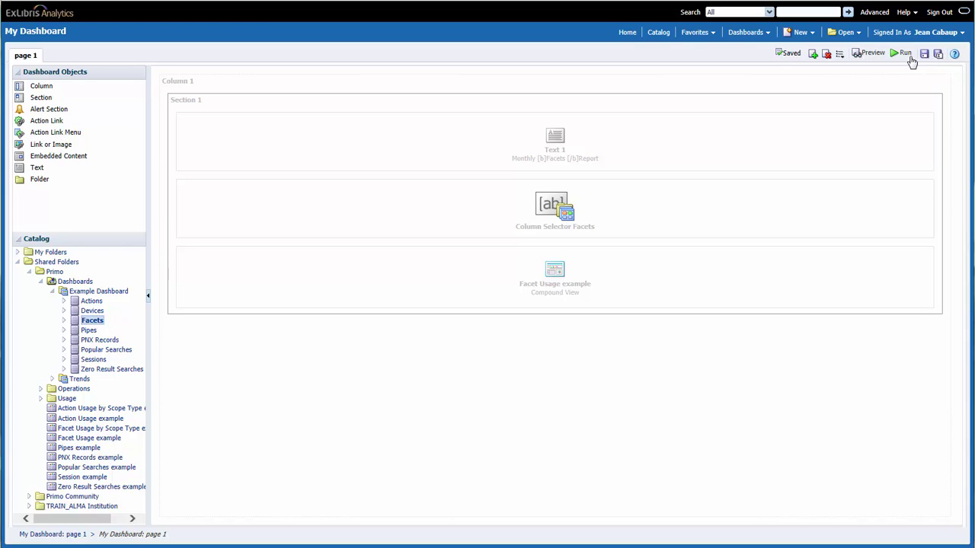
click(903, 59)
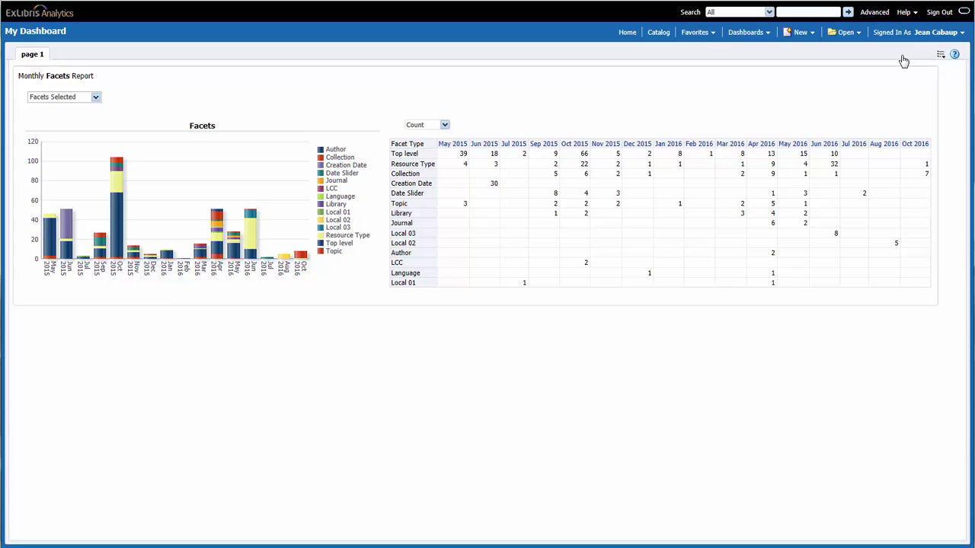
click(940, 57)
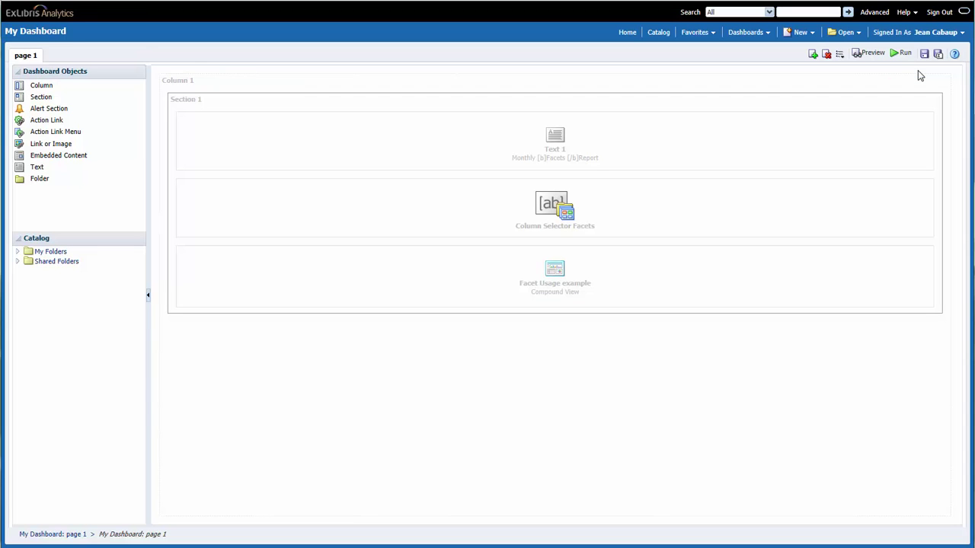
- In Dashboard Properties, rename page 1 to 'Facets'
click(840, 59)
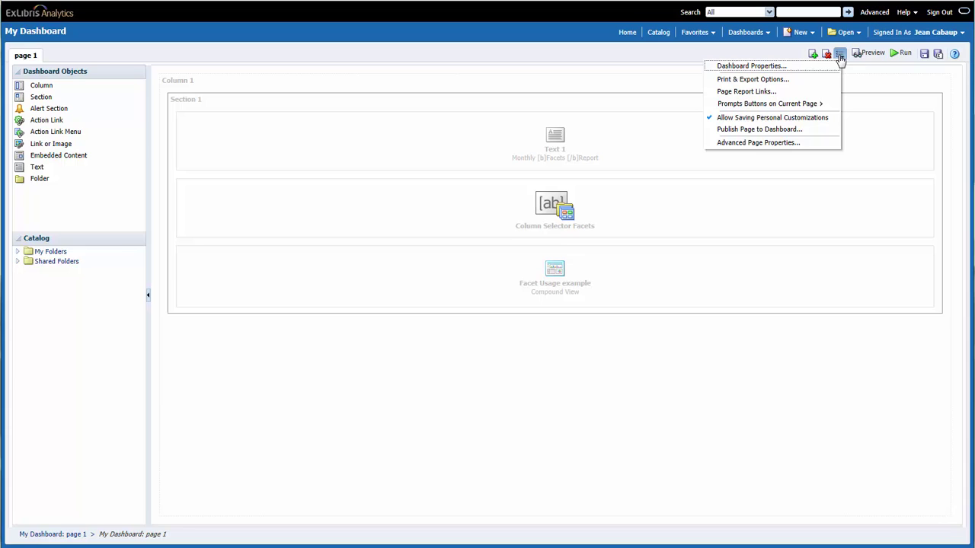
click(796, 70)
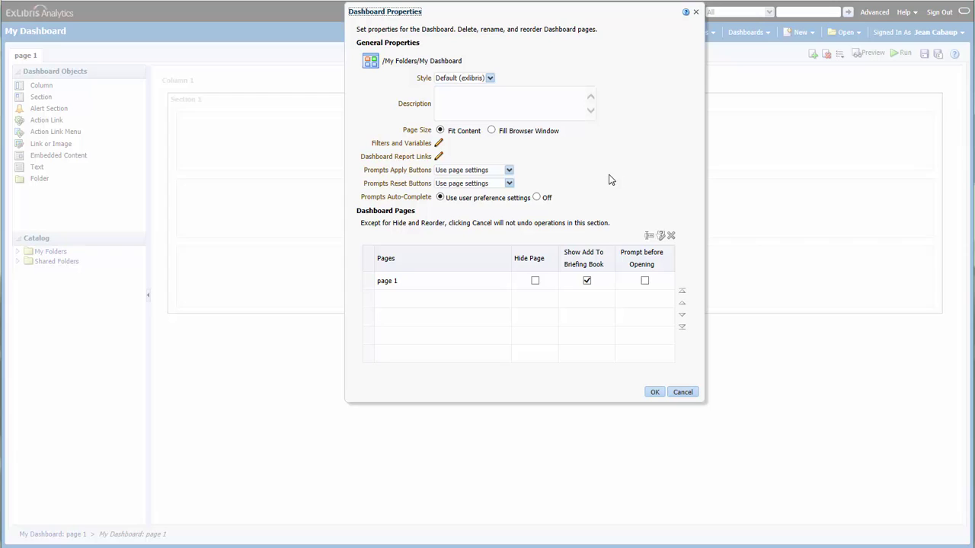
click(405, 282)
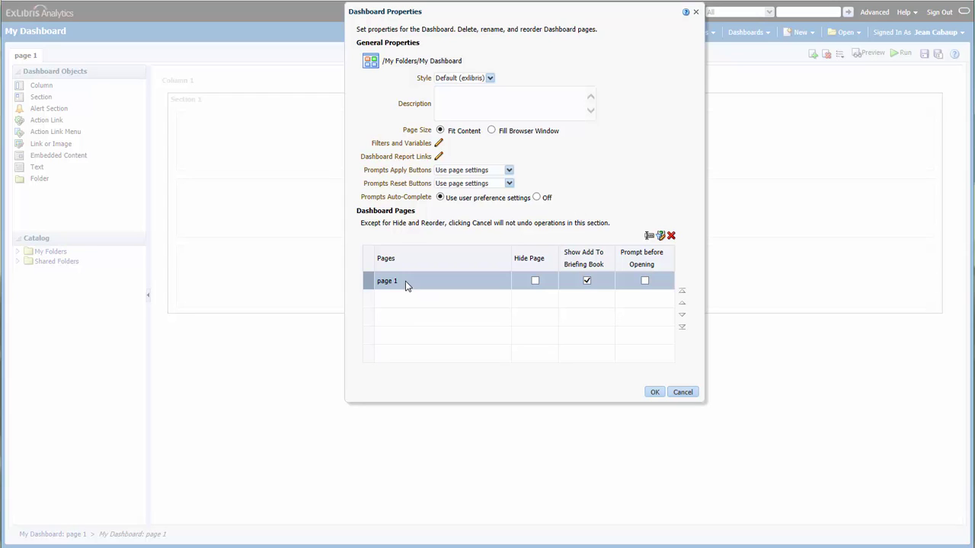
click(650, 237)
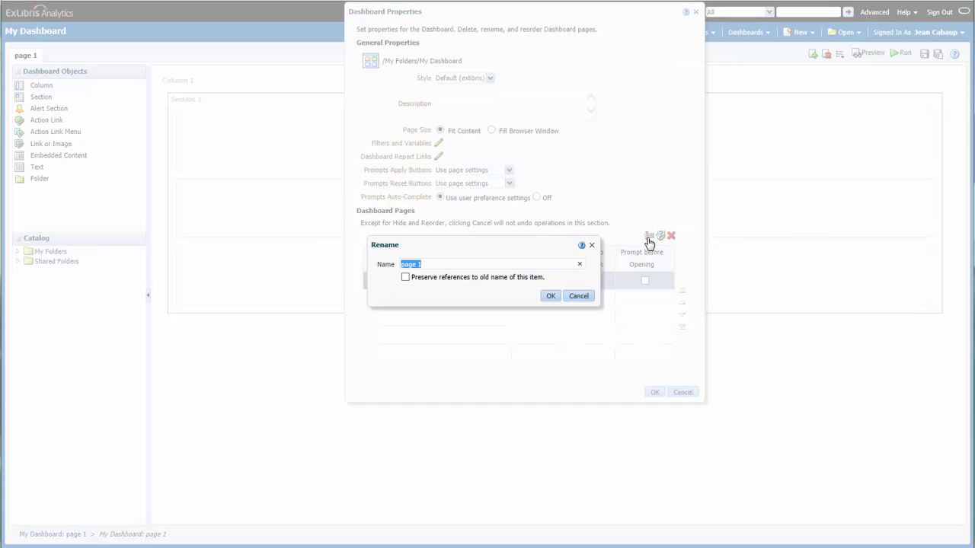
text(Facets)
click(549, 297)
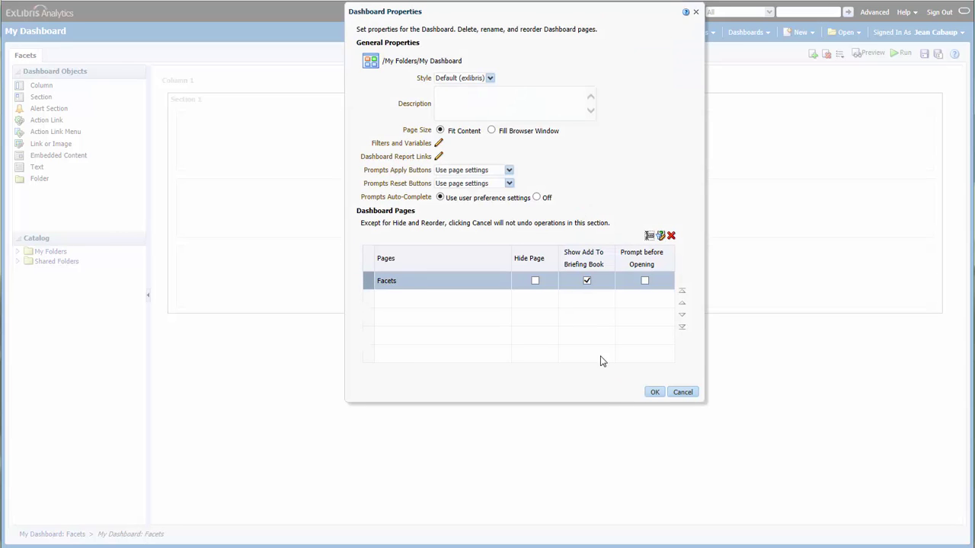
- Apply the Dashboard Properties, save My Dashboard, and run it to show the Facets page
click(652, 395)
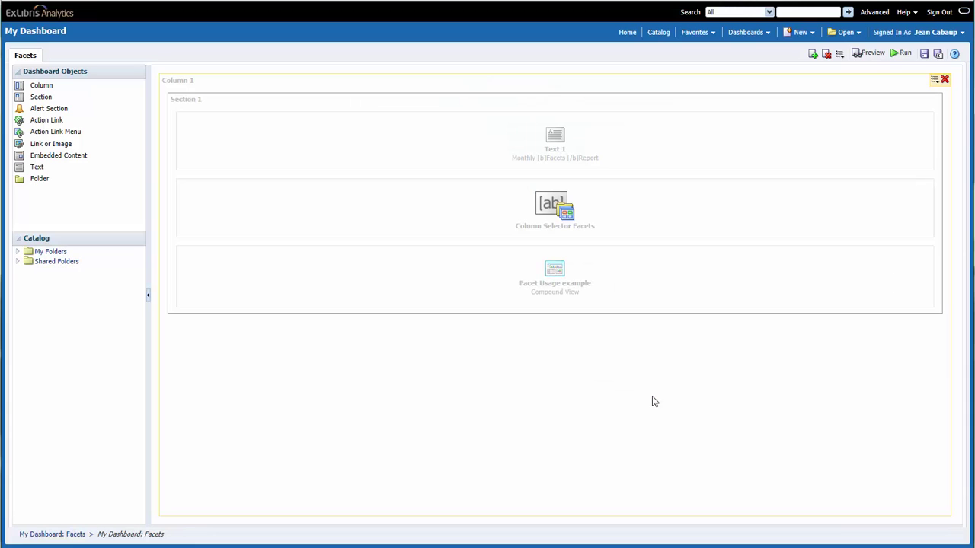
click(924, 55)
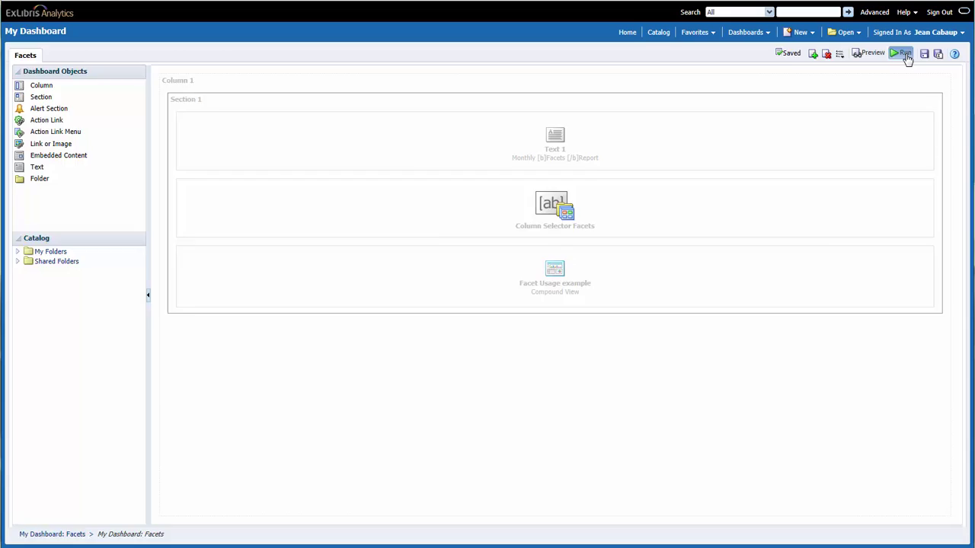
click(903, 54)
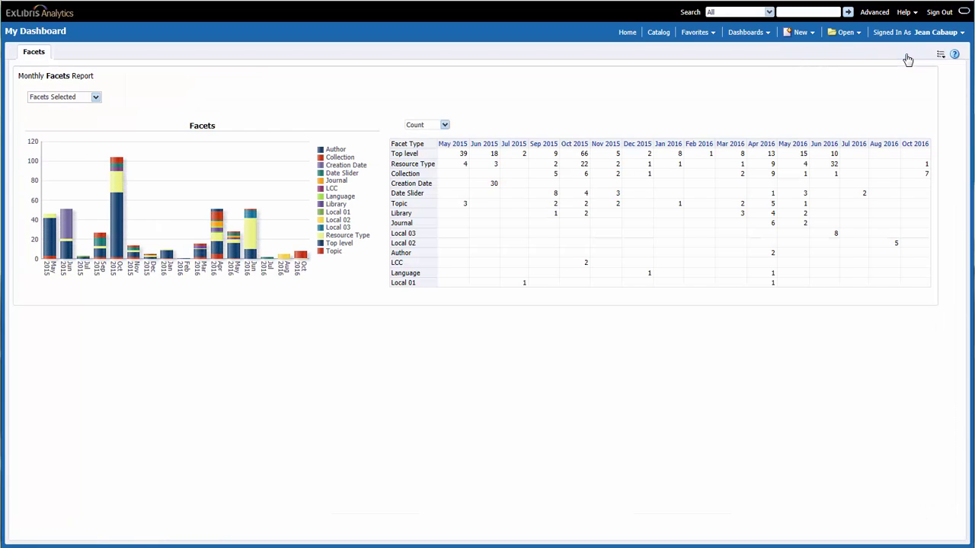